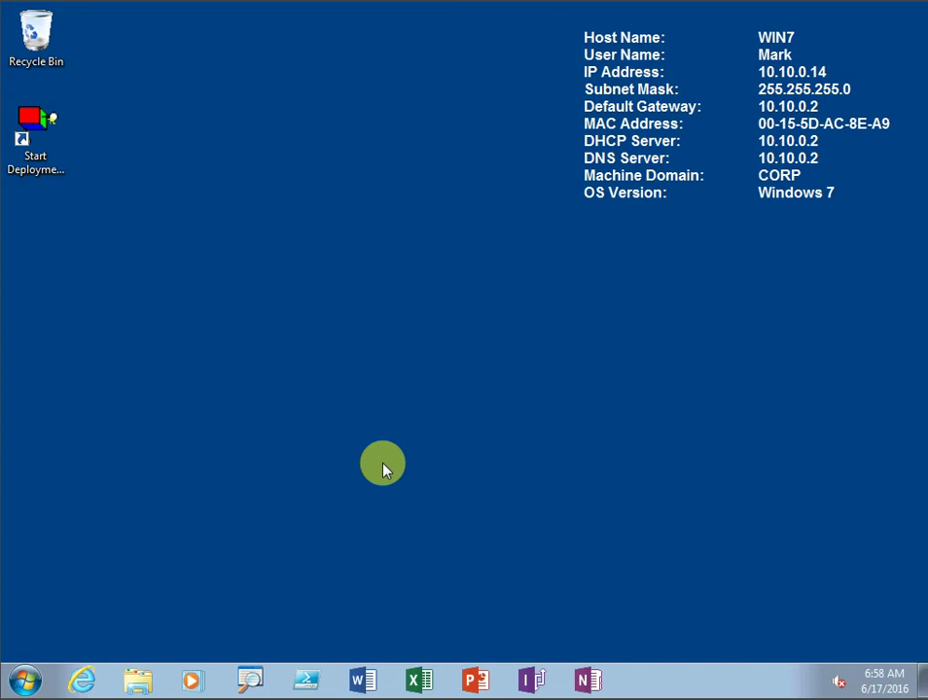
# Launch Registry Editor by searching the Start menu for regedit, and nudge its window up.
pyautogui.click(464, 445)
pyautogui.click(27, 678)
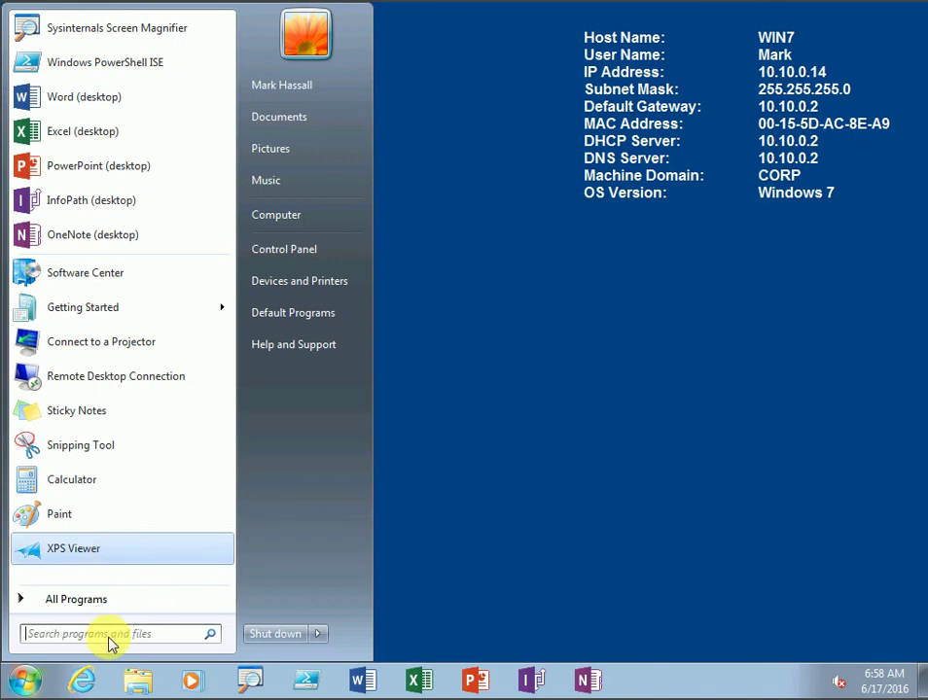
pyautogui.click(104, 635)
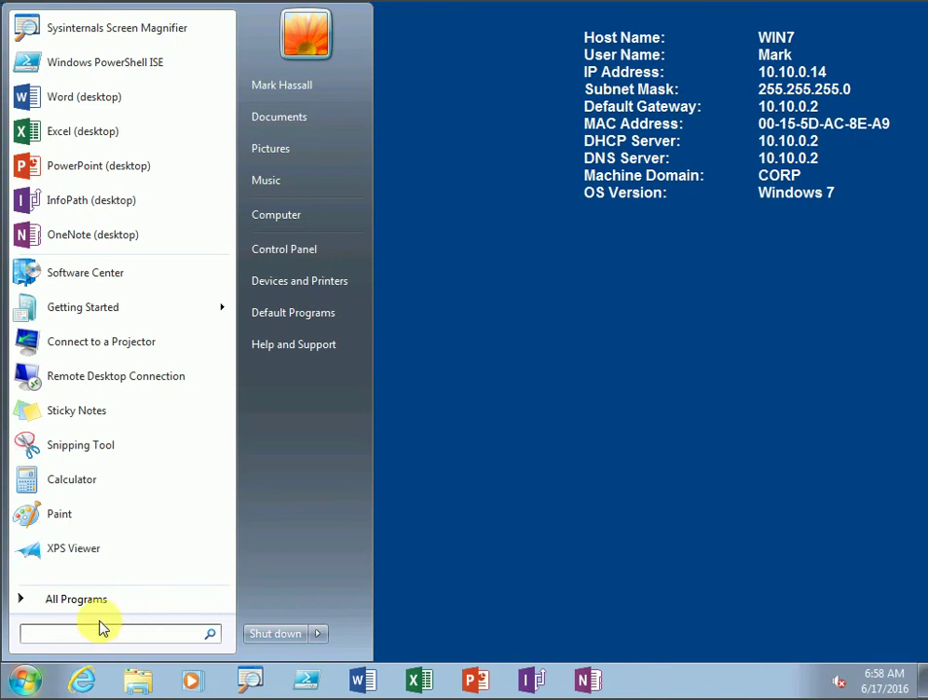
pyautogui.write('regedit')
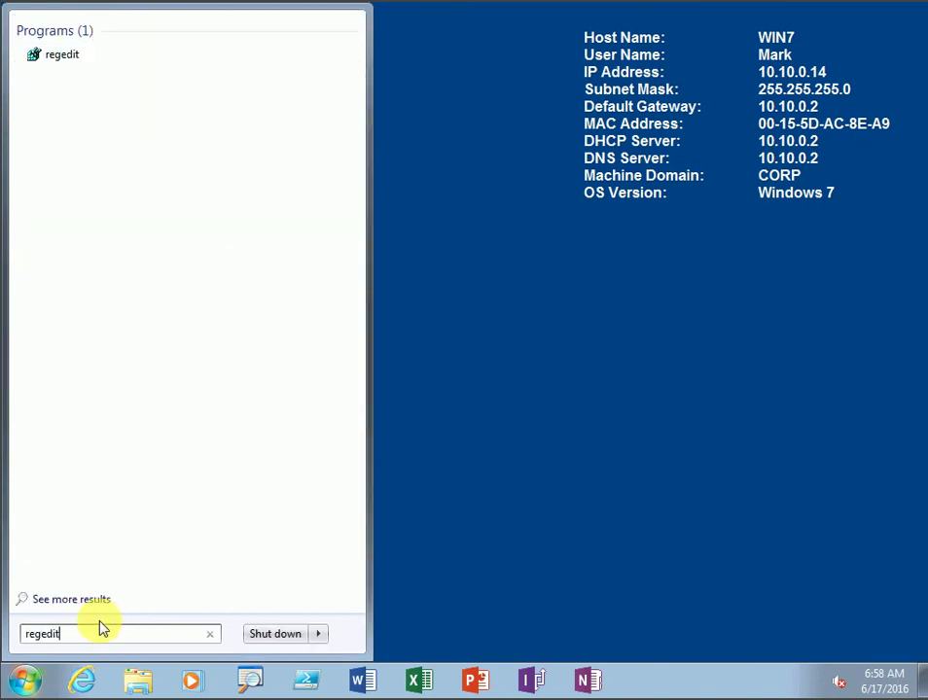
pyautogui.click(85, 57)
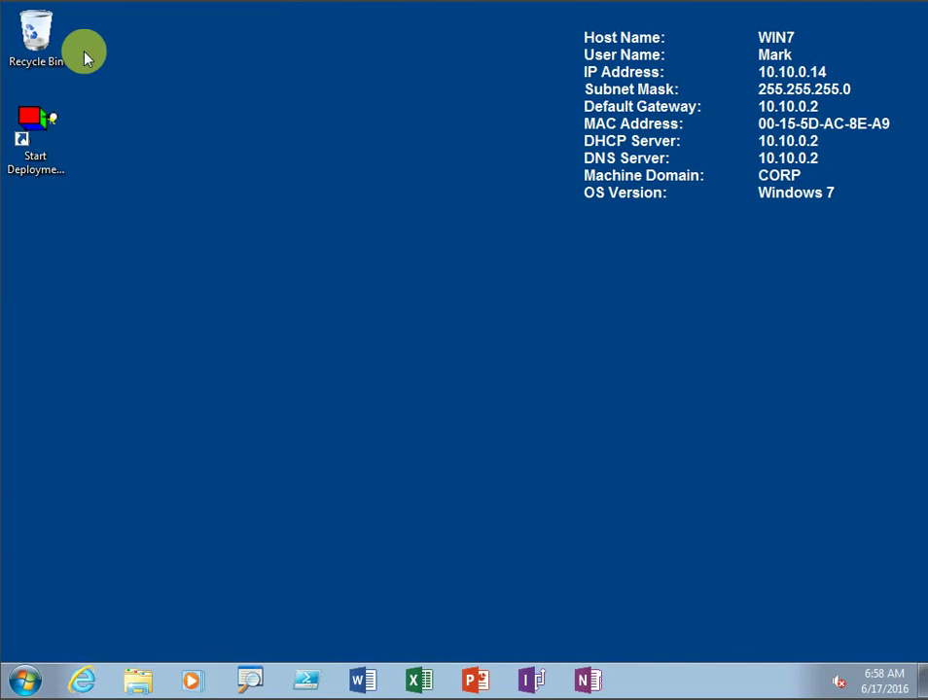
pyautogui.moveTo(425, 187); pyautogui.dragTo(428, 141)
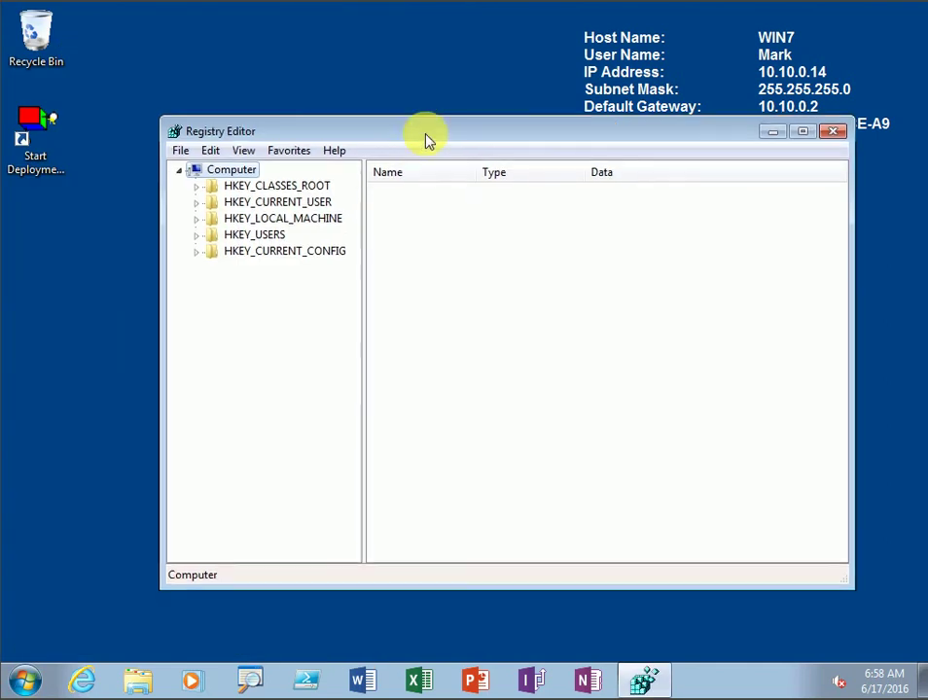
# Expand HKEY_CURRENT_USER > Software > Microsoft in the registry tree.
pyautogui.click(196, 221)
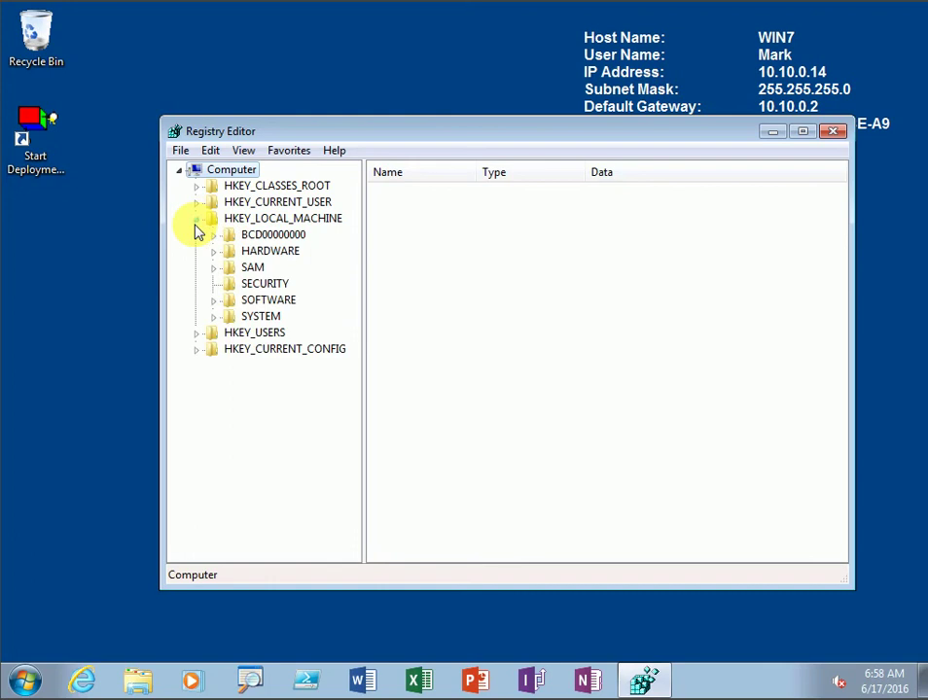
pyautogui.click(196, 221)
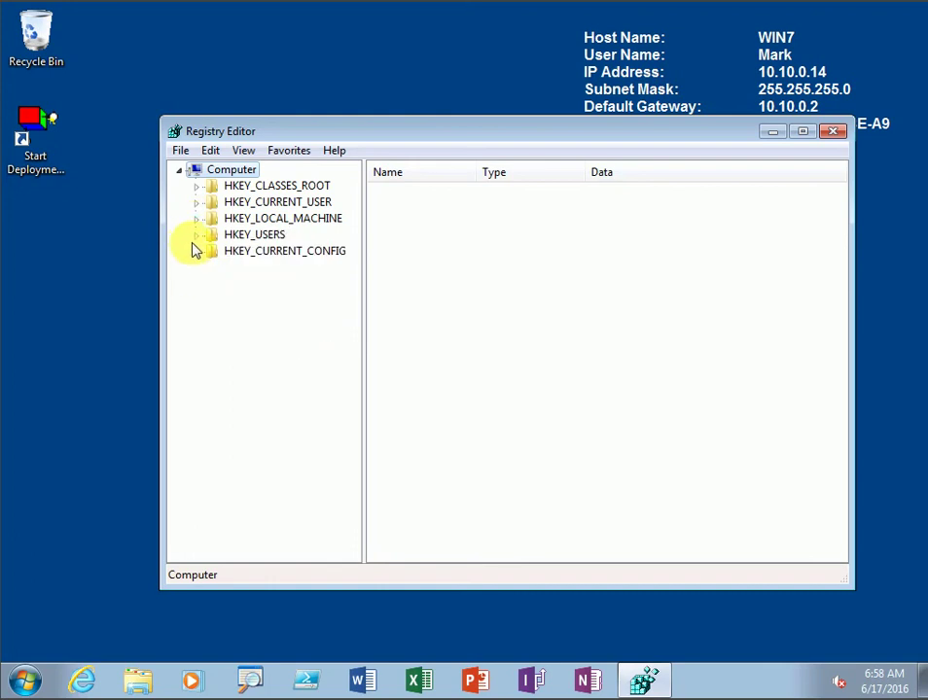
pyautogui.click(196, 204)
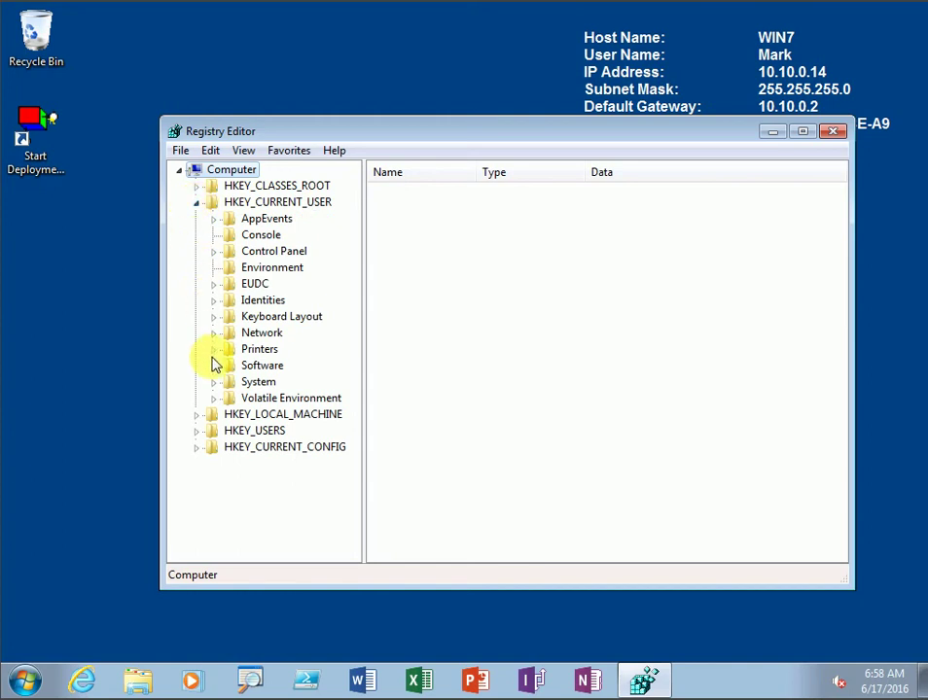
pyautogui.click(214, 366)
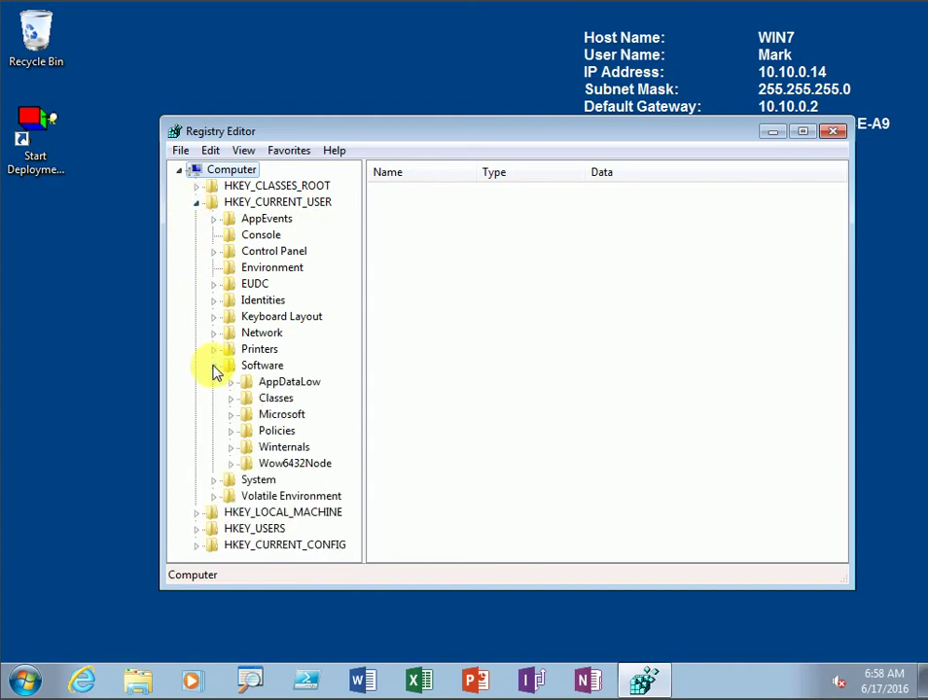
pyautogui.click(229, 416)
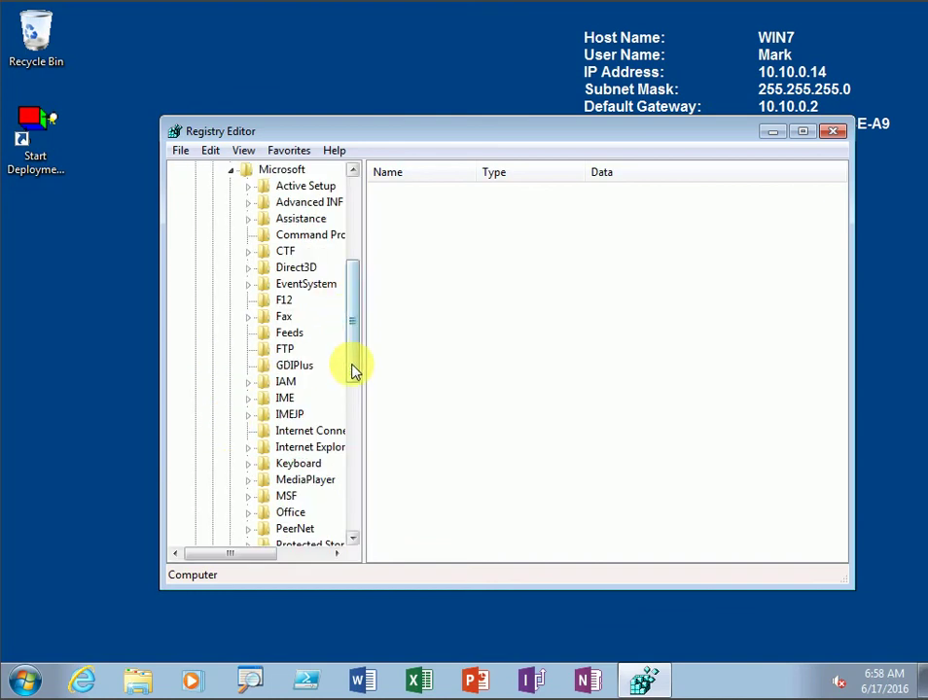
pyautogui.moveTo(354, 370); pyautogui.dragTo(356, 408)
pyautogui.scroll(-5, 356, 408)
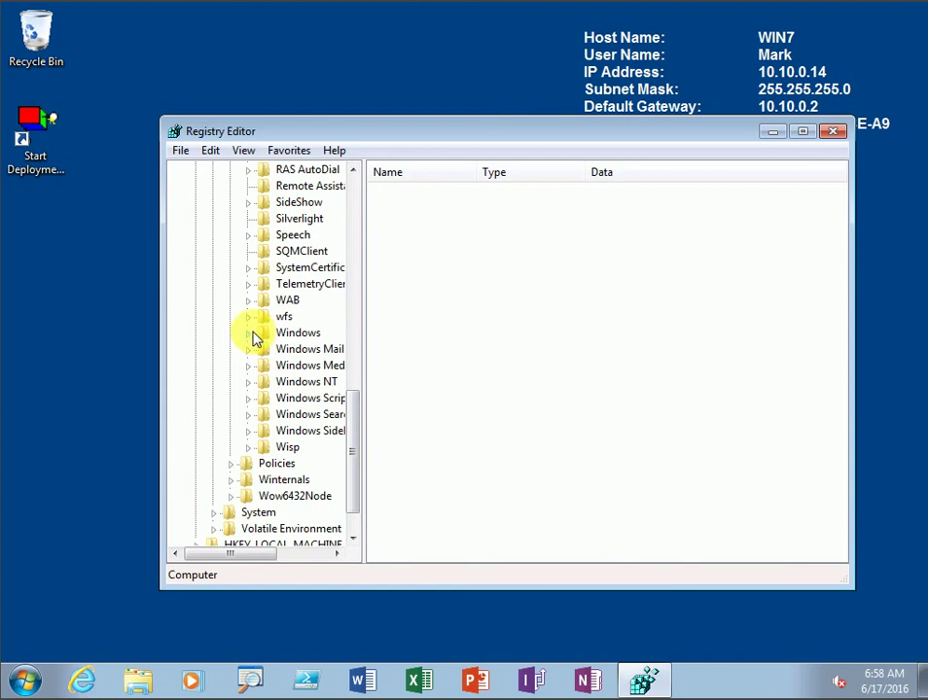
# Maximize the editor, expand Windows > CurrentVersion > Explorer, and select the Advanced key.
pyautogui.click(251, 336)
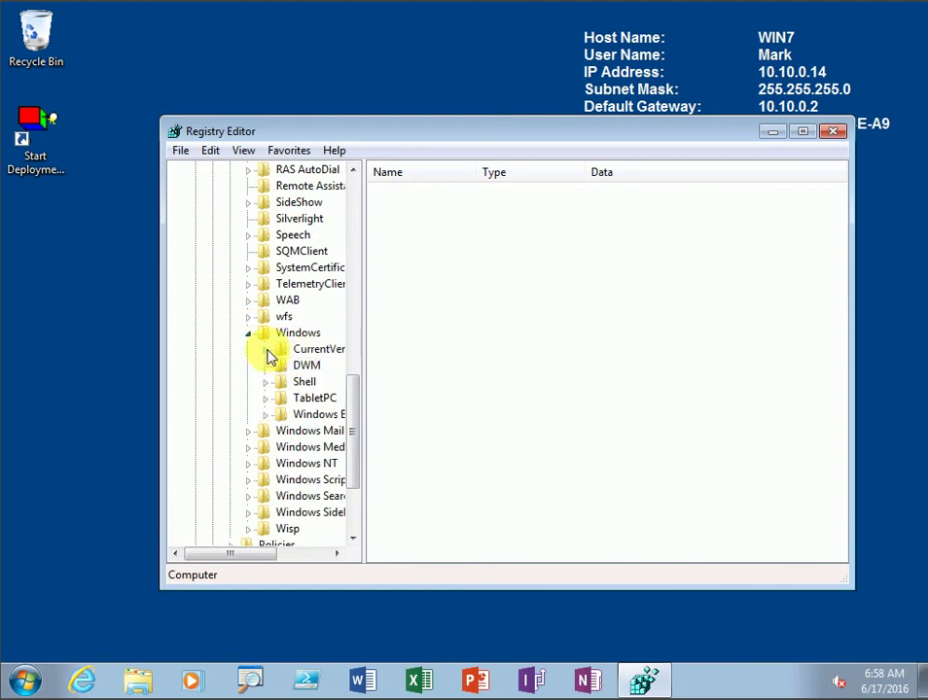
pyautogui.click(268, 352)
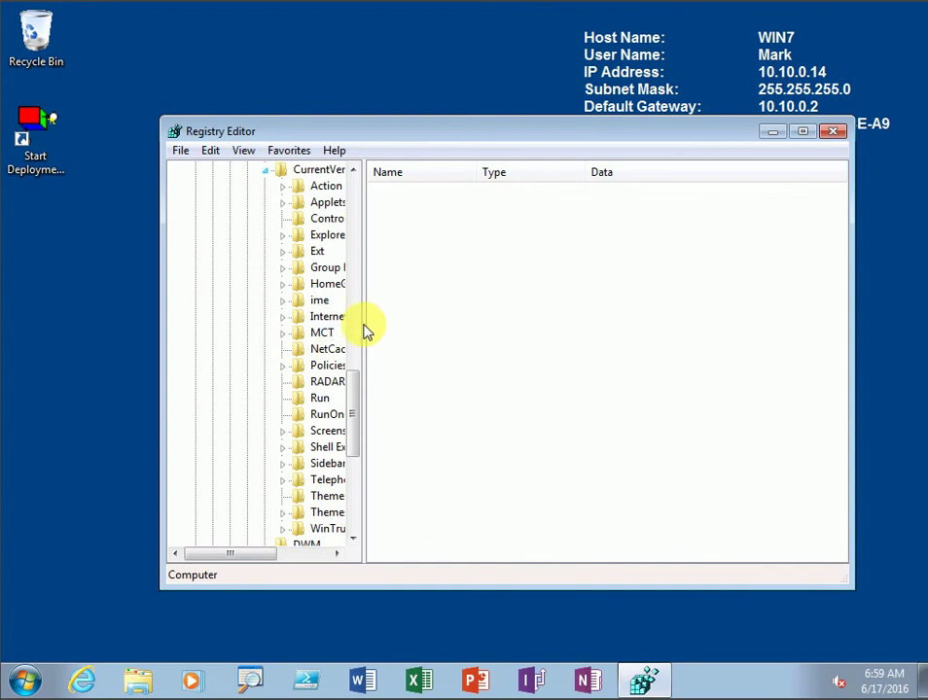
pyautogui.click(803, 132)
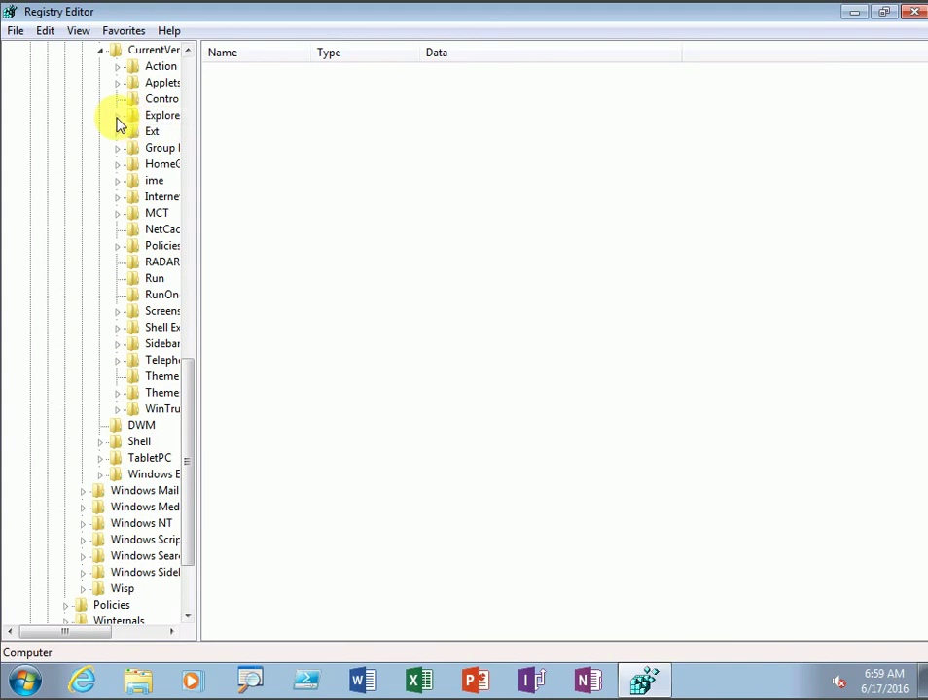
pyautogui.click(118, 117)
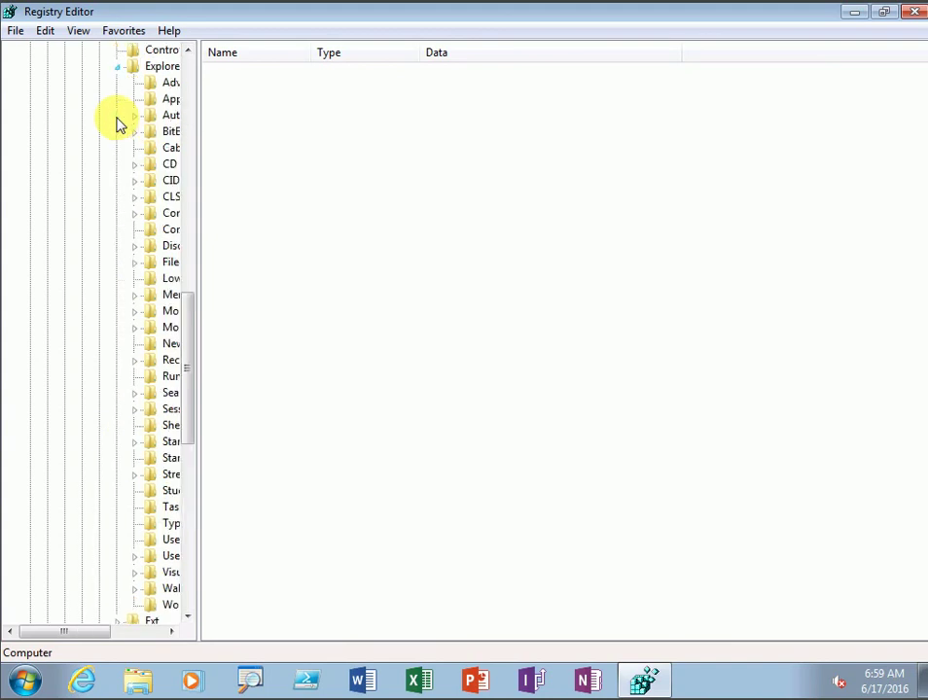
pyautogui.click(172, 85)
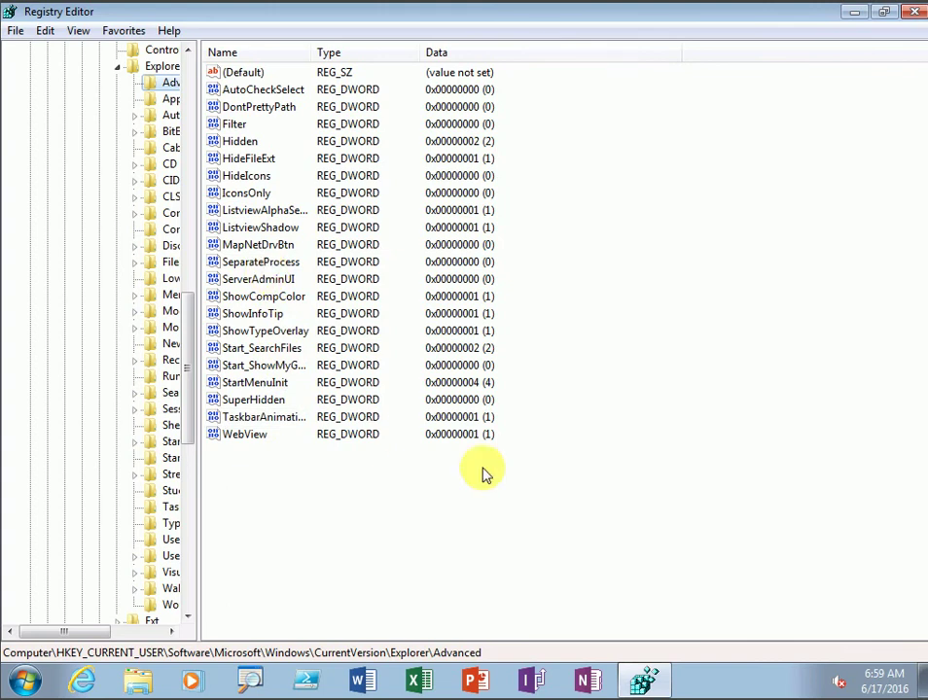
# Create a new 32-bit DWORD value under Advanced named EncryptionContextMenu.
pyautogui.click(370, 538)
pyautogui.rightClick(373, 535)
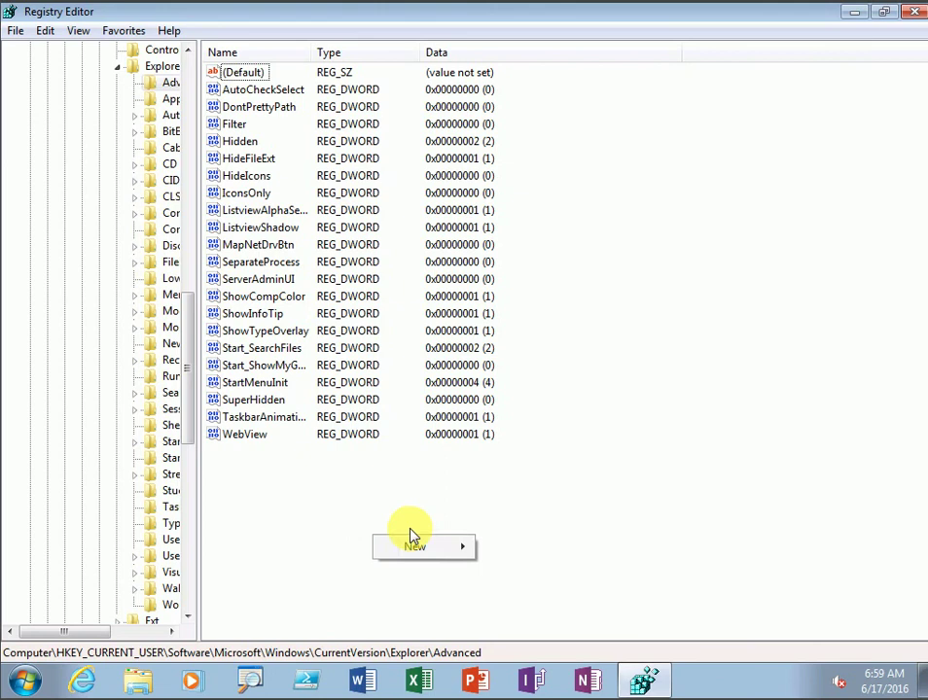
pyautogui.press('Escape')
pyautogui.rightClick(431, 513)
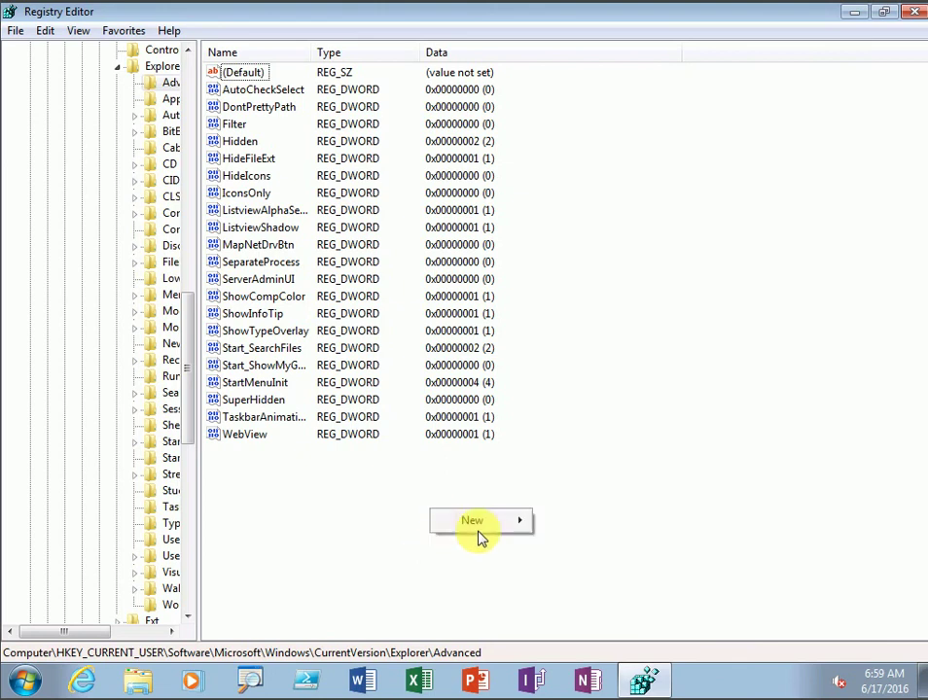
pyautogui.click(527, 531)
pyautogui.click(657, 588)
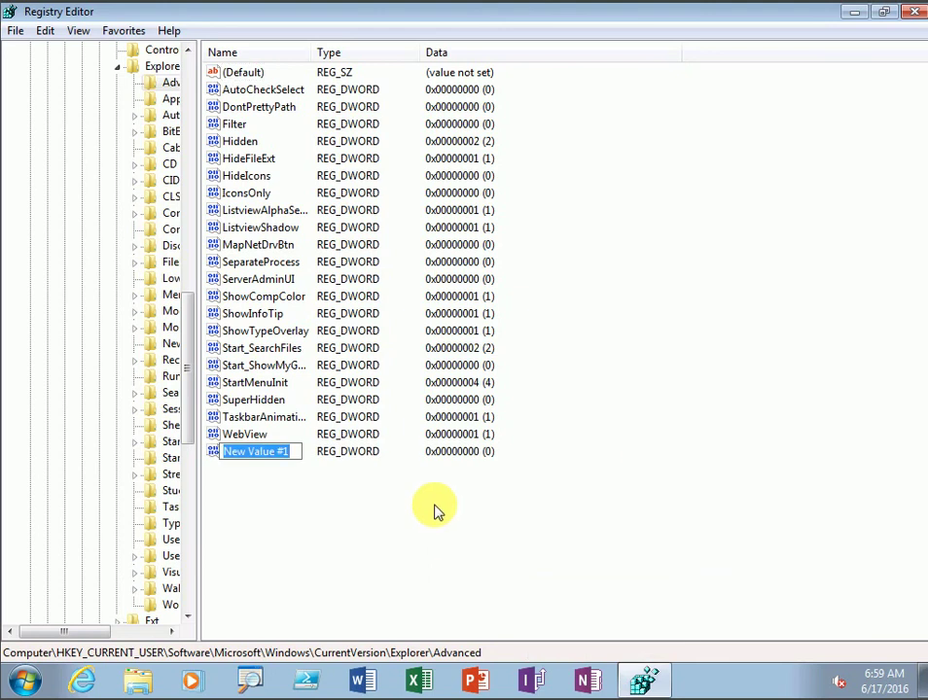
pyautogui.write('Encryption')
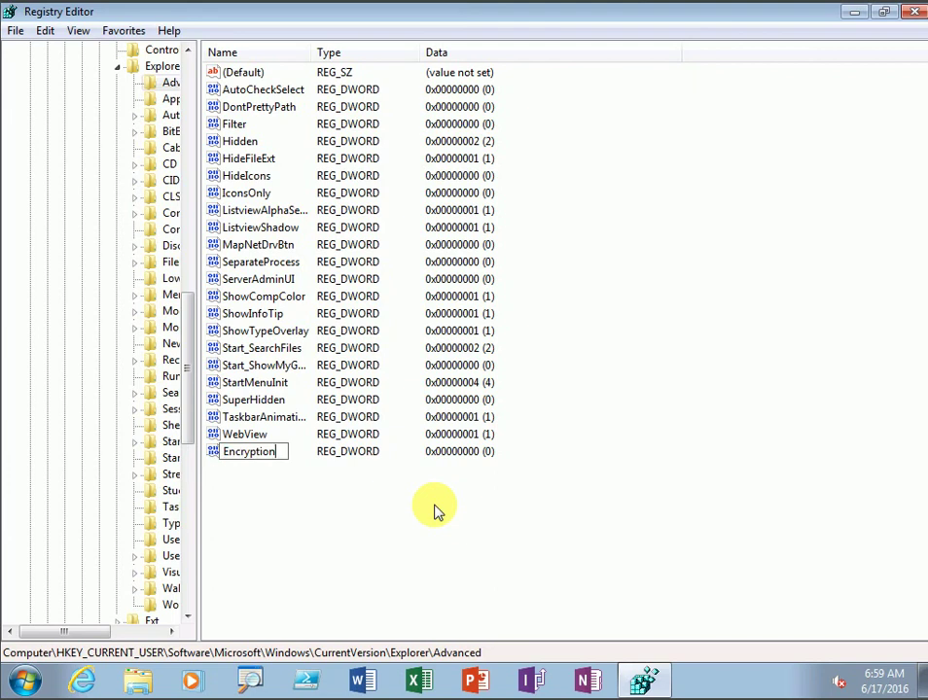
pyautogui.write('ContextMenu')
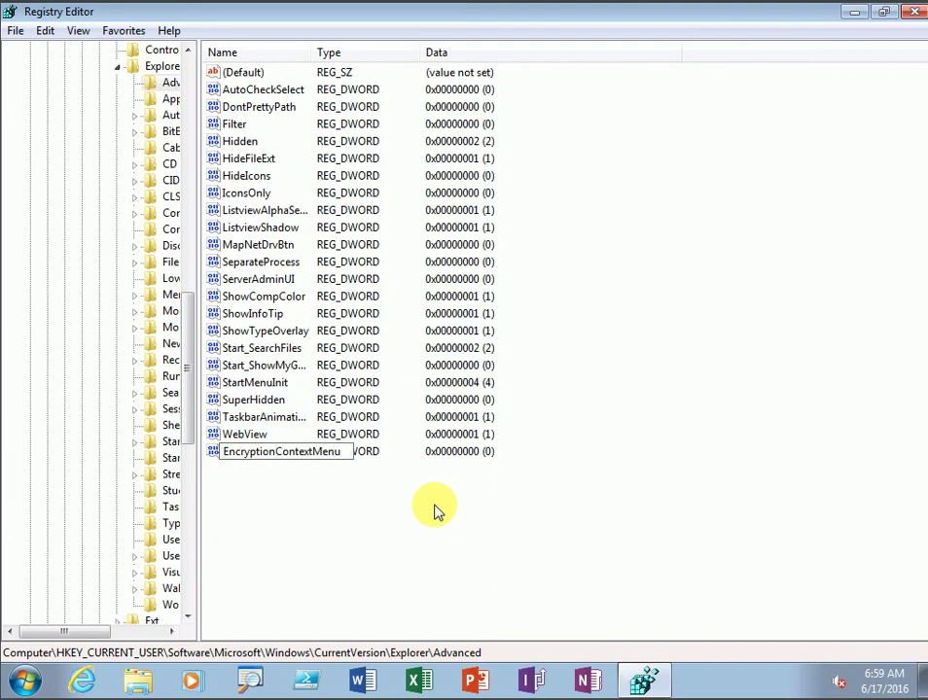
pyautogui.press('Return')
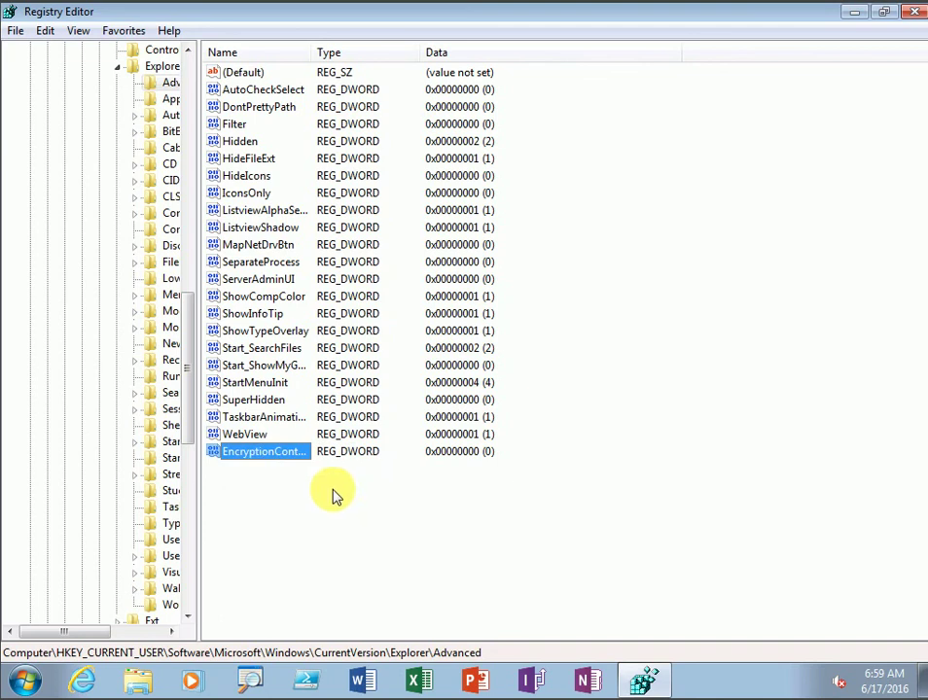
# Change the EncryptionContextMenu value data from 0 to 1.
pyautogui.click(259, 459)
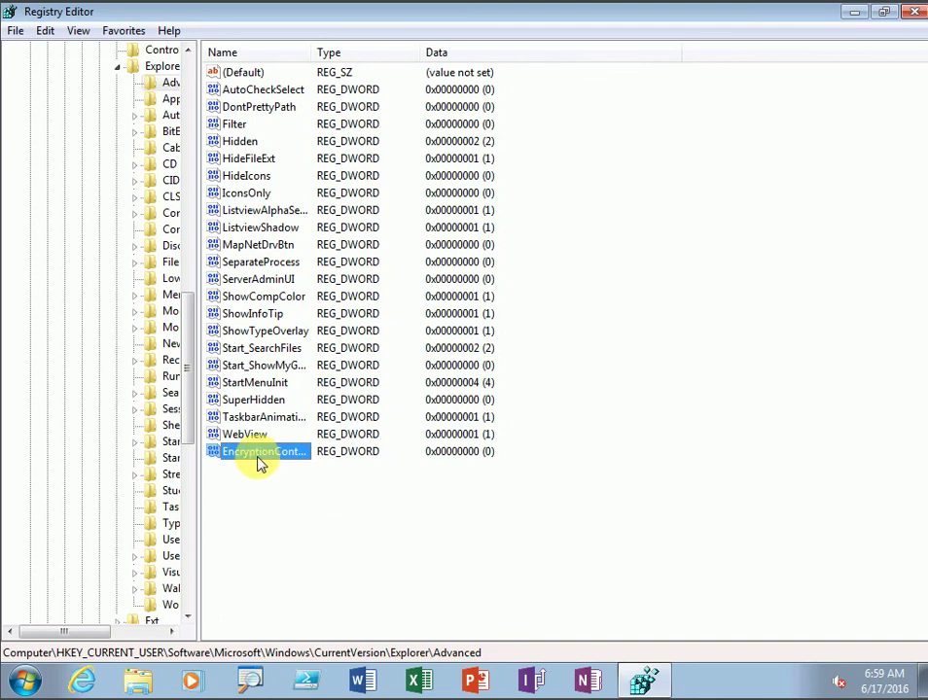
pyautogui.doubleClick(258, 459)
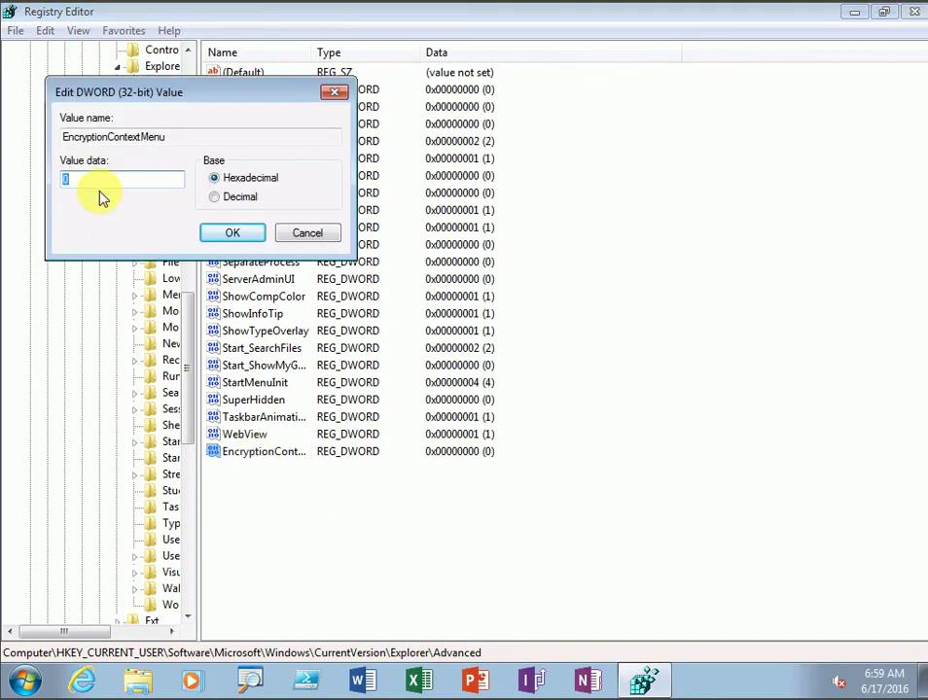
pyautogui.press('BackSpace')
pyautogui.write('1')
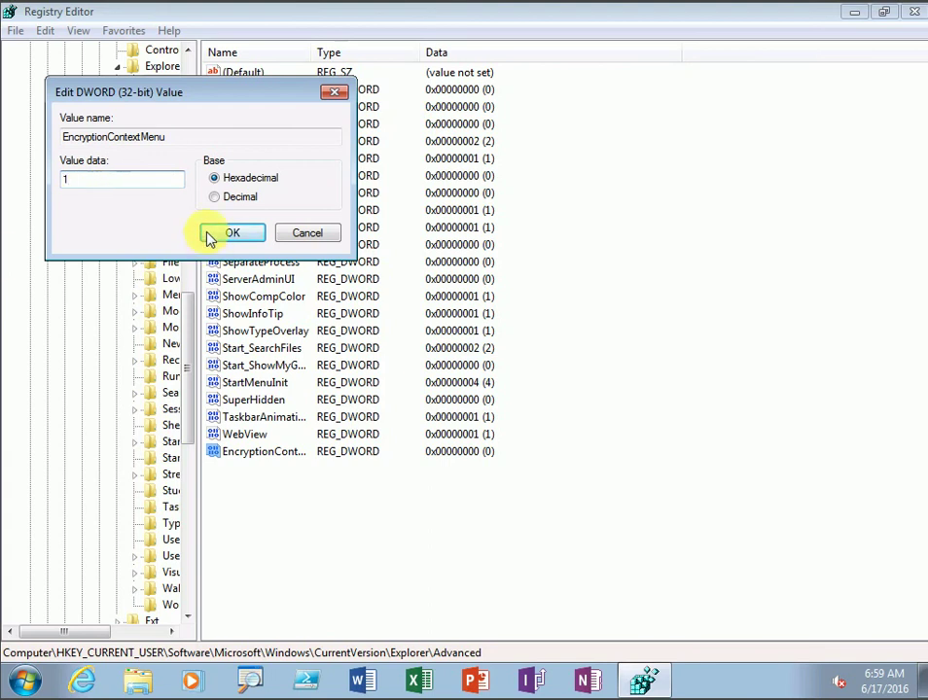
pyautogui.click(207, 238)
pyautogui.click(315, 543)
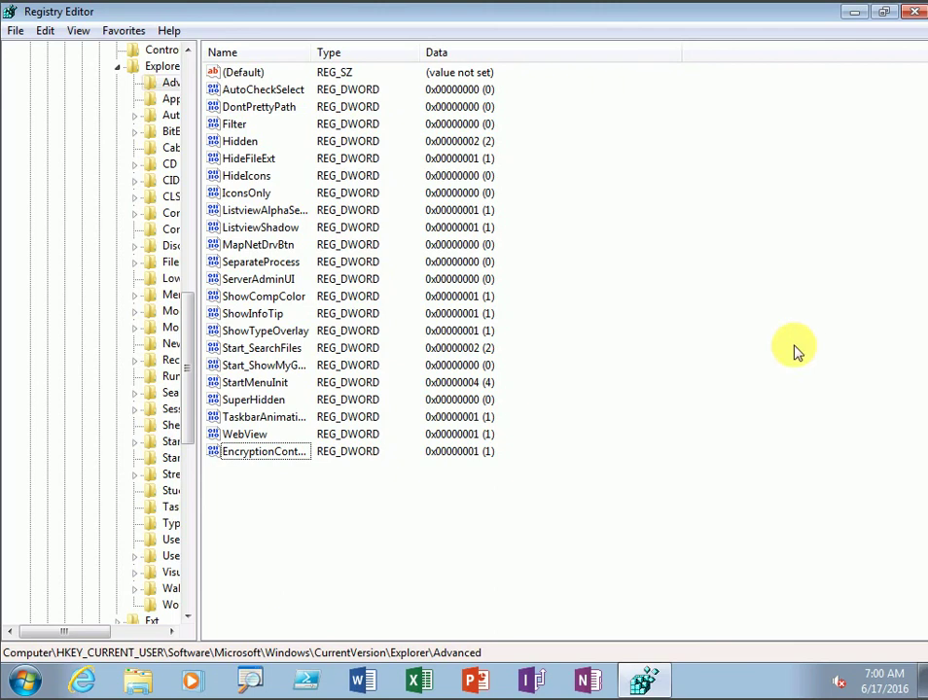
# Minimize Registry Editor to reveal the Windows 7 desktop.
pyautogui.click(852, 14)
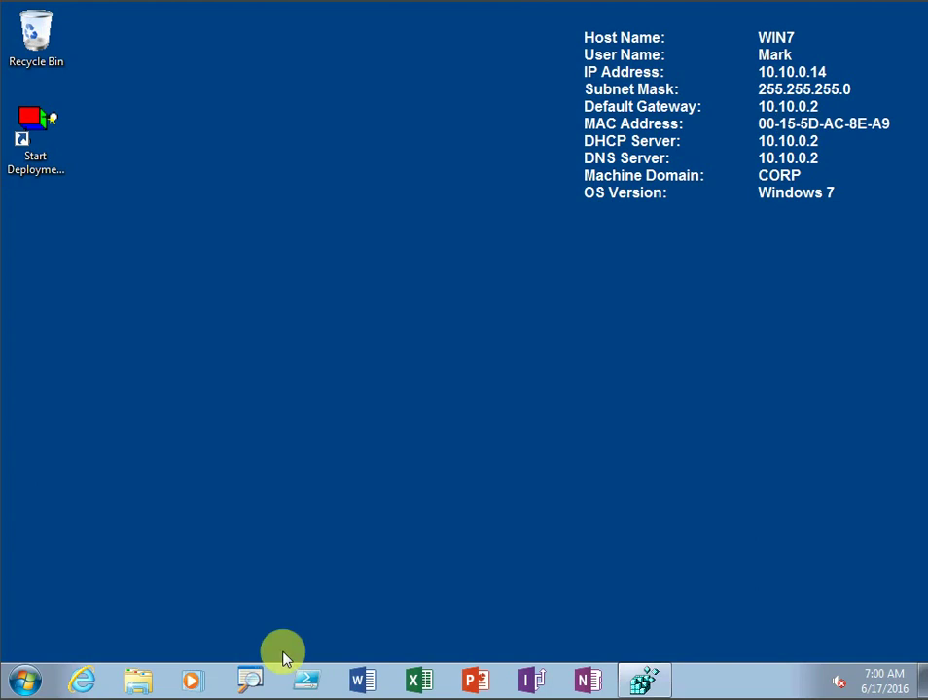
# Open Windows Explorer from the taskbar and go into the Documents library.
pyautogui.click(158, 684)
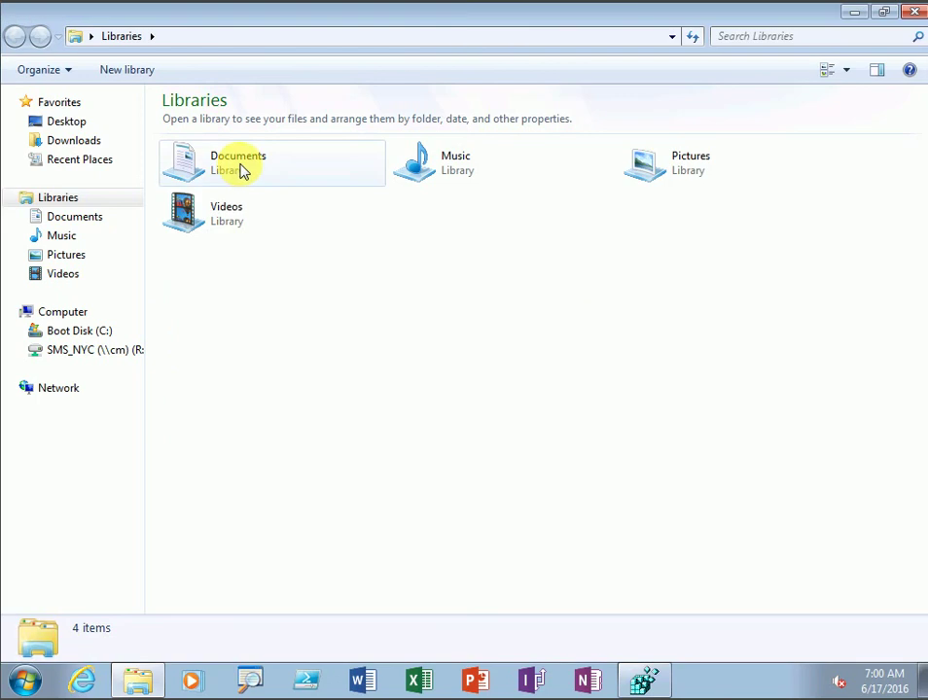
pyautogui.click(243, 171)
pyautogui.rightClick(243, 172)
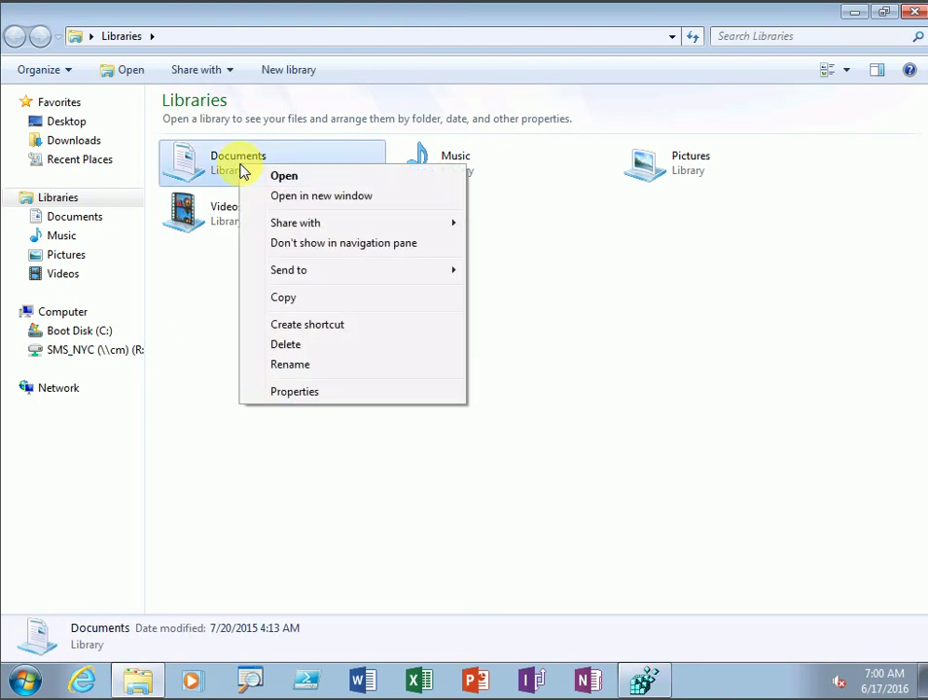
pyautogui.click(226, 170)
pyautogui.doubleClick(225, 170)
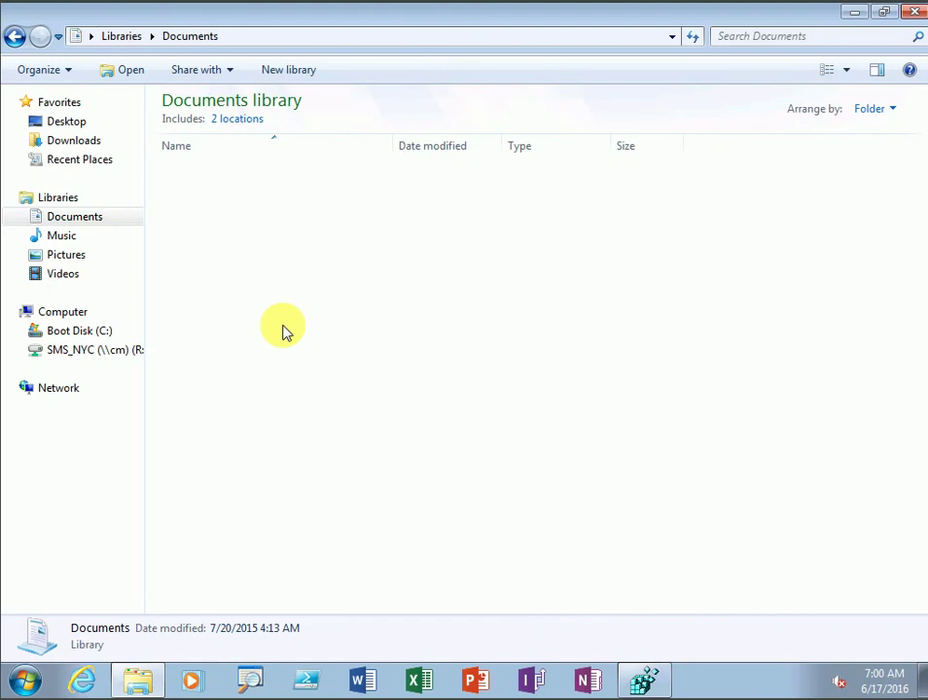
# Encrypt the SalesDocuments folder, applying it to its subfolders and files.
pyautogui.click(218, 176)
pyautogui.rightClick(218, 176)
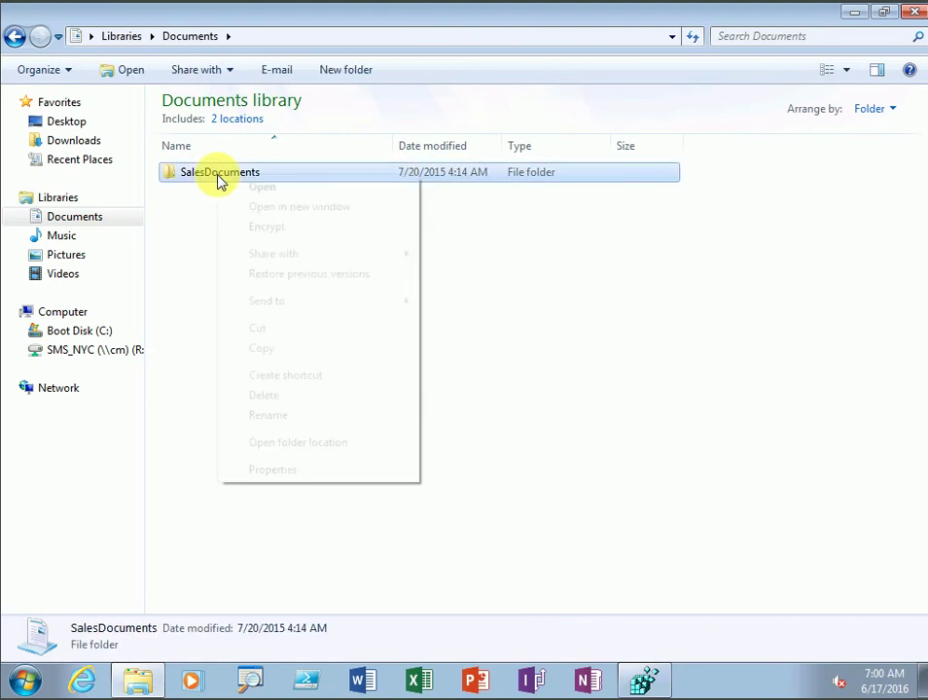
pyautogui.click(284, 232)
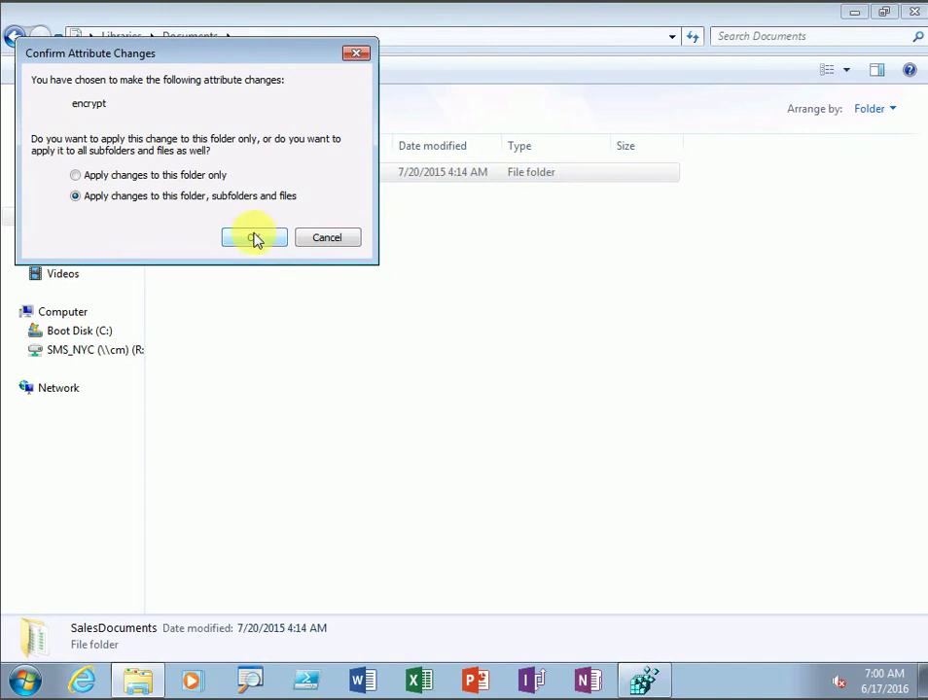
pyautogui.click(255, 237)
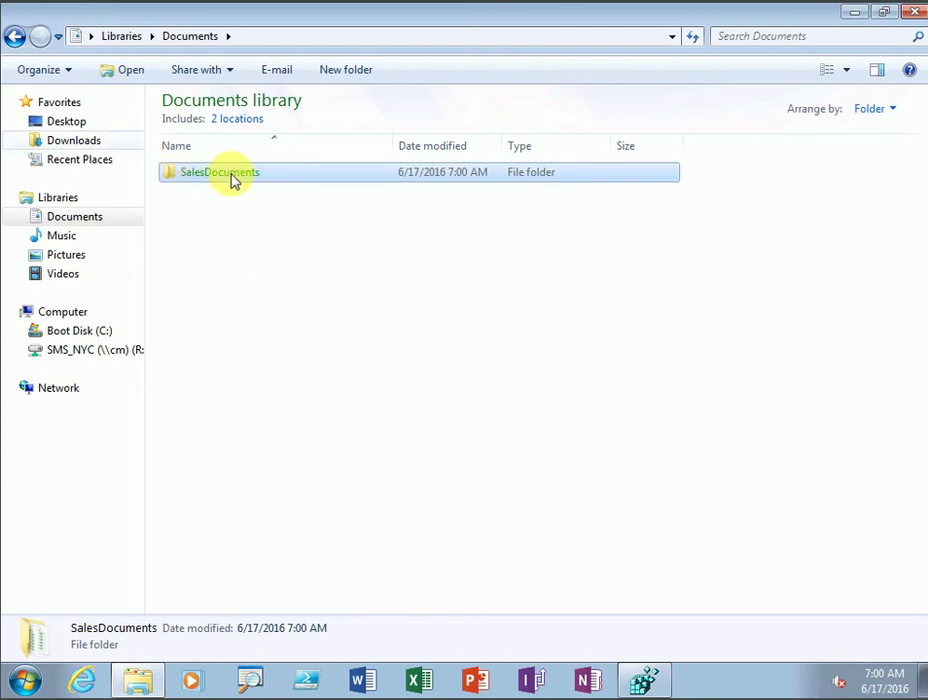
pyautogui.click(238, 228)
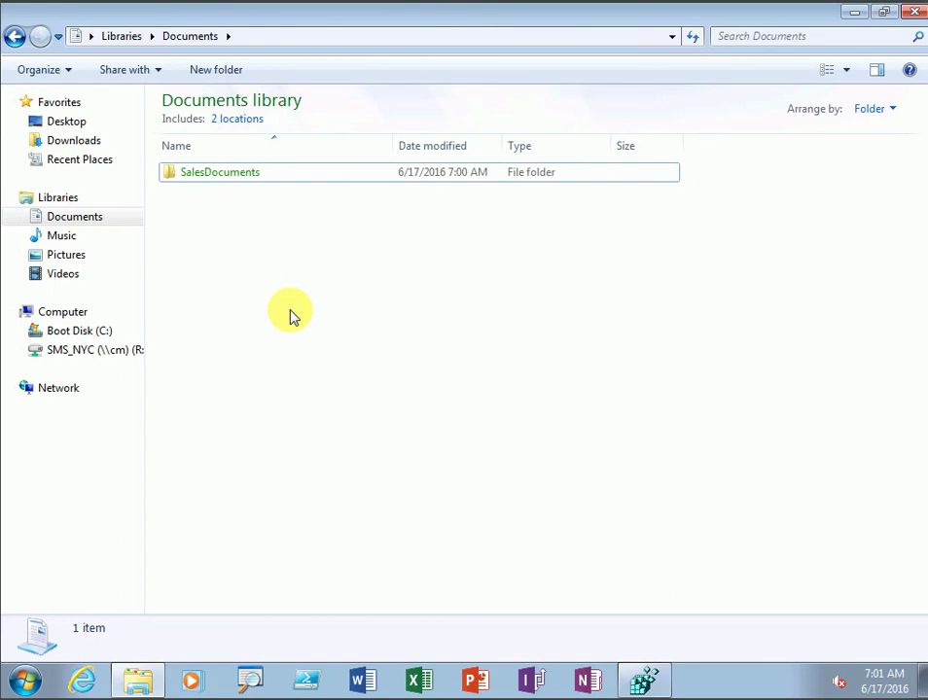
pyautogui.rightClick(220, 176)
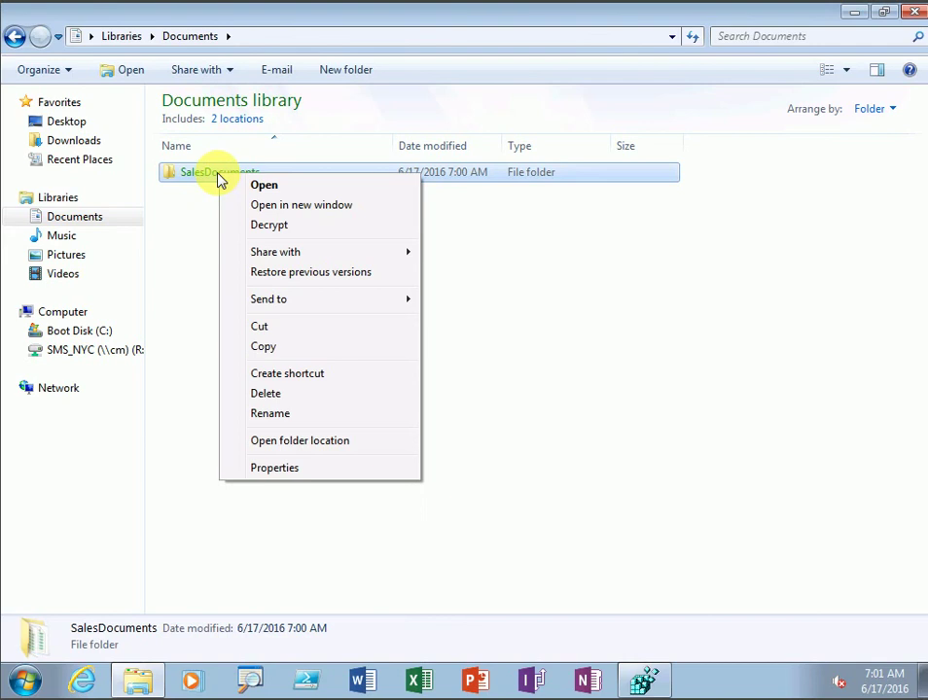
# Choose Decrypt for SalesDocuments and confirm it for the folder, subfolders and files.
pyautogui.click(292, 232)
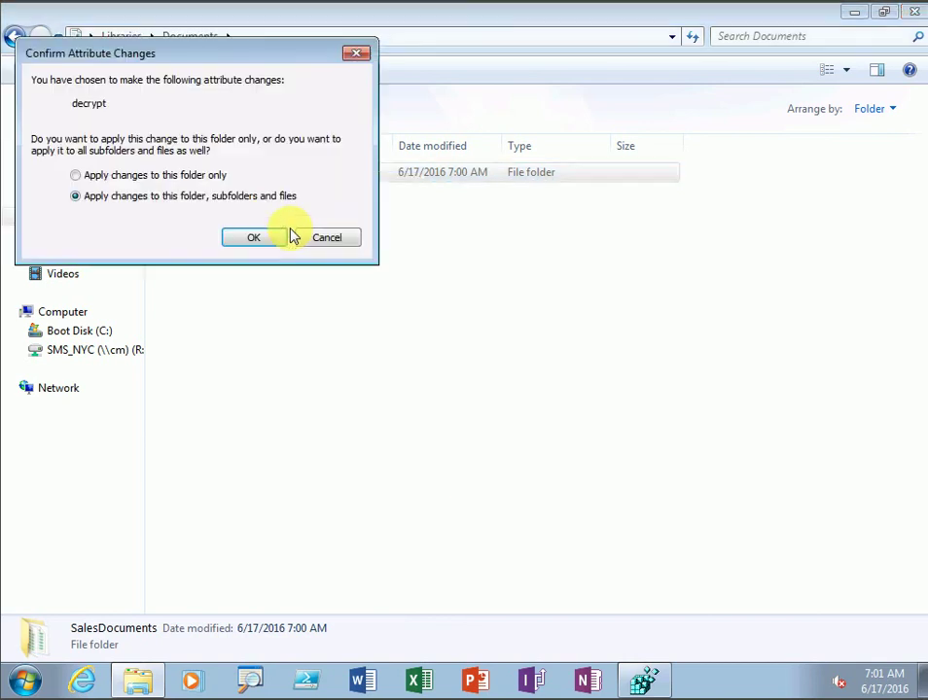
pyautogui.click(255, 239)
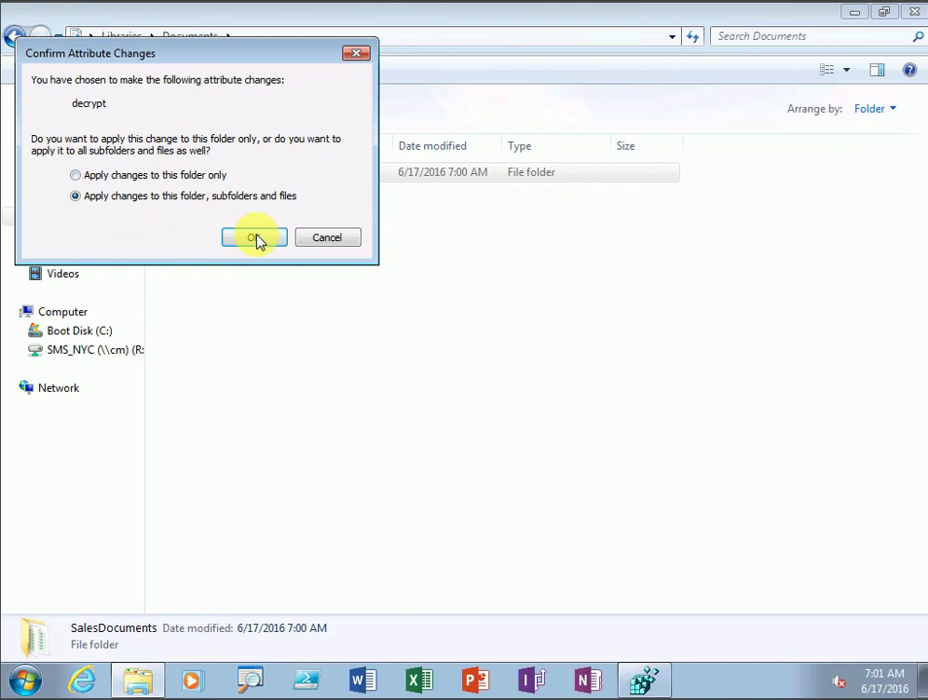